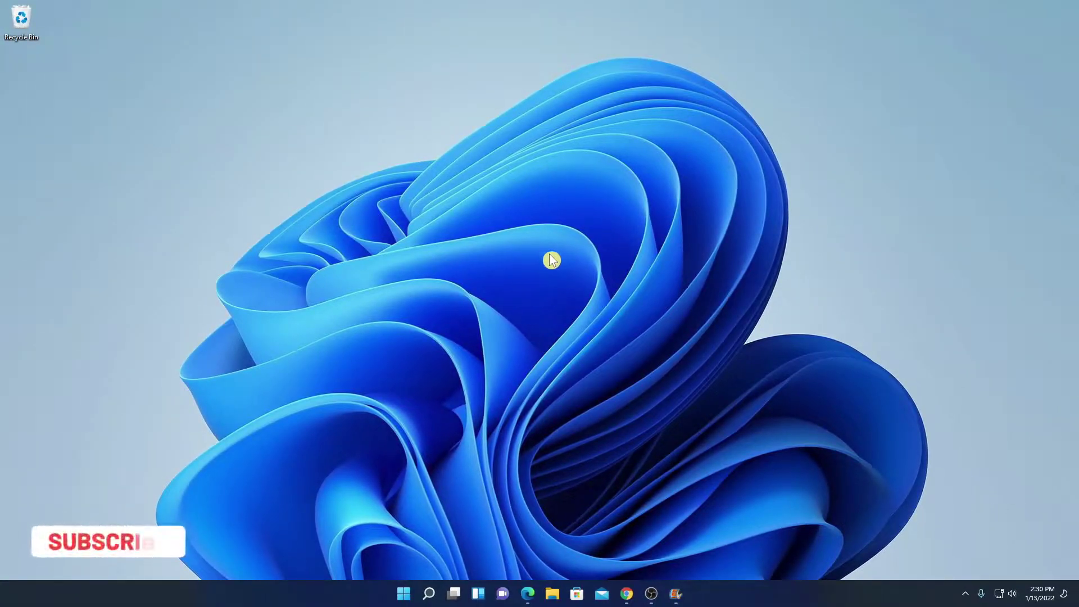
# - Bring Chrome to the front showing the 'opera gx' Google search results
pyautogui.click(627, 594)
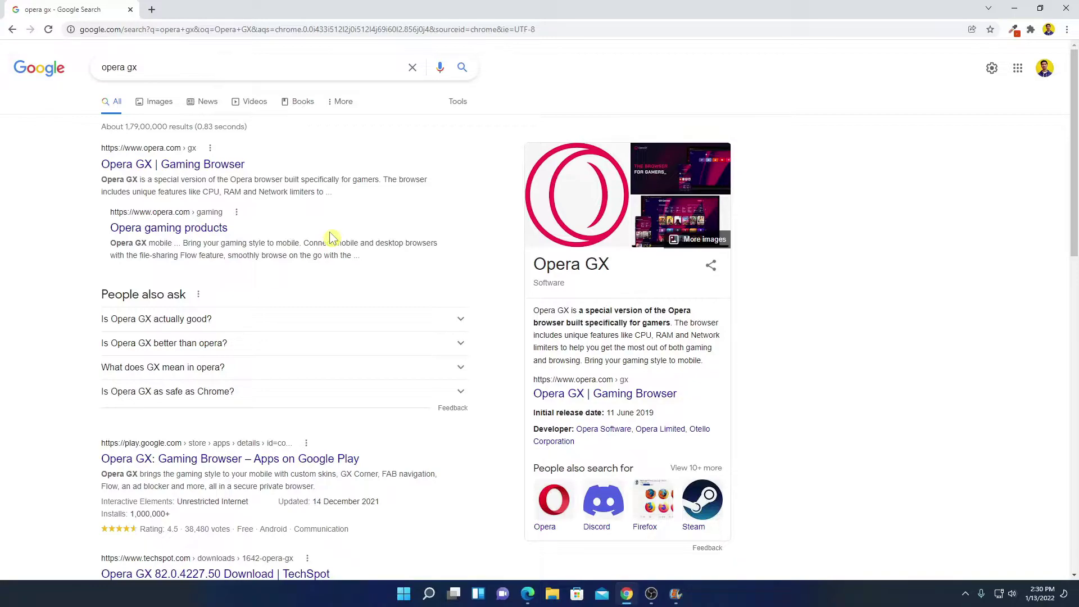
# - Download OperaGXSetup.exe from the official Opera GX Gaming Browser page
pyautogui.click(191, 169)
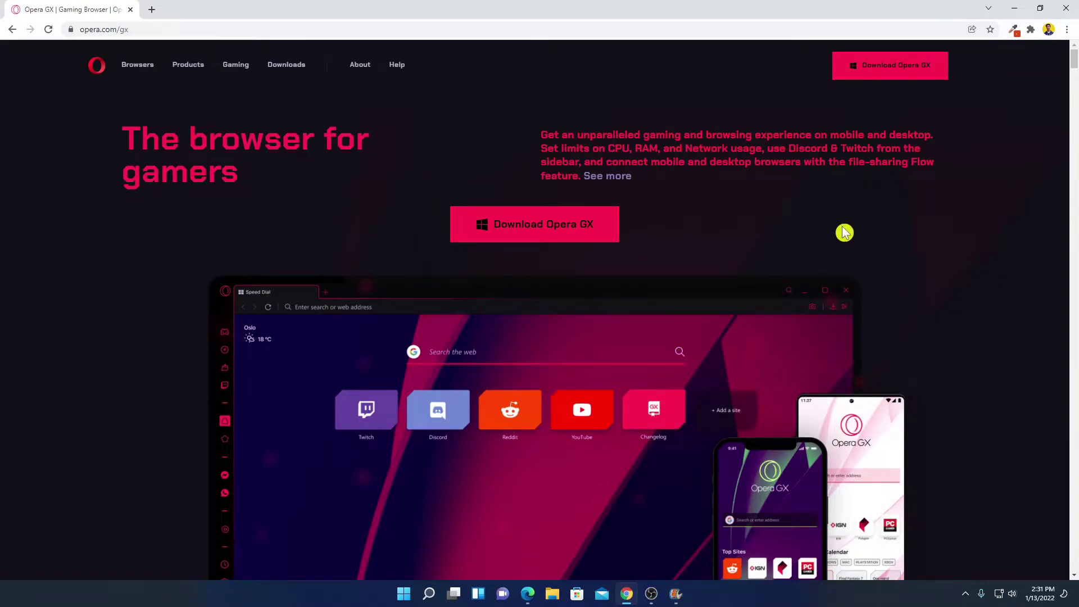
pyautogui.scroll(-5, 844, 232)
pyautogui.scroll(5, 844, 232)
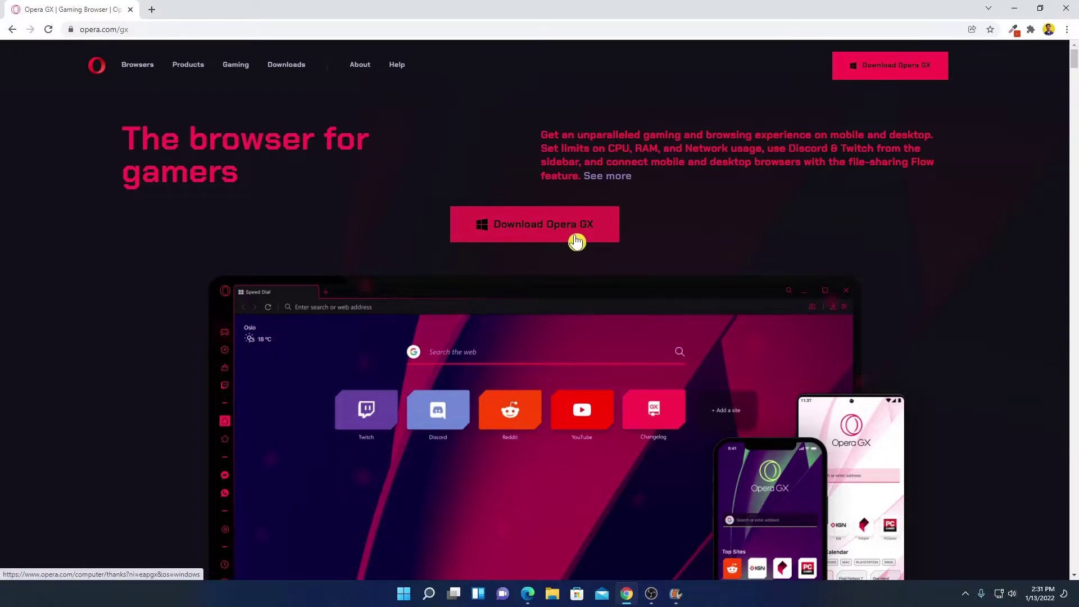
pyautogui.click(595, 238)
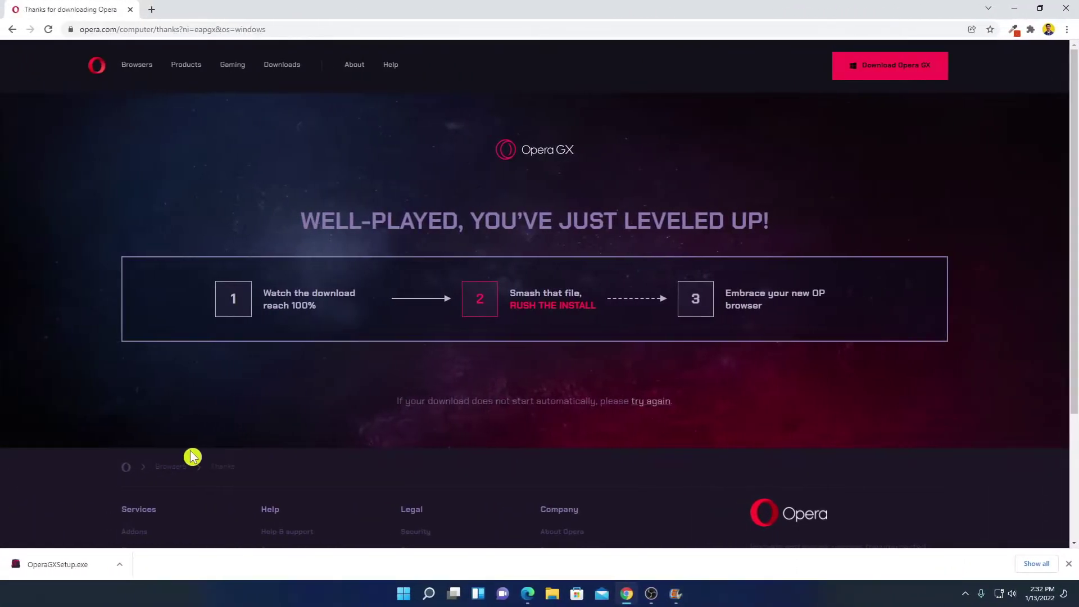
pyautogui.click(120, 564)
# - Run the downloaded OperaGXSetup.exe and install Opera GX
pyautogui.click(155, 493)
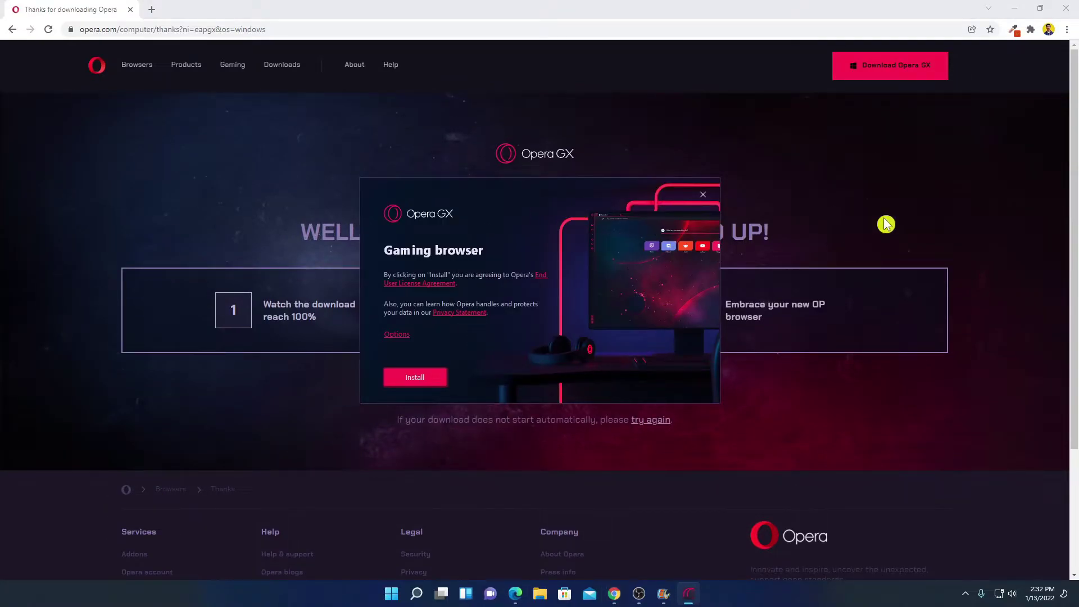
pyautogui.click(1015, 8)
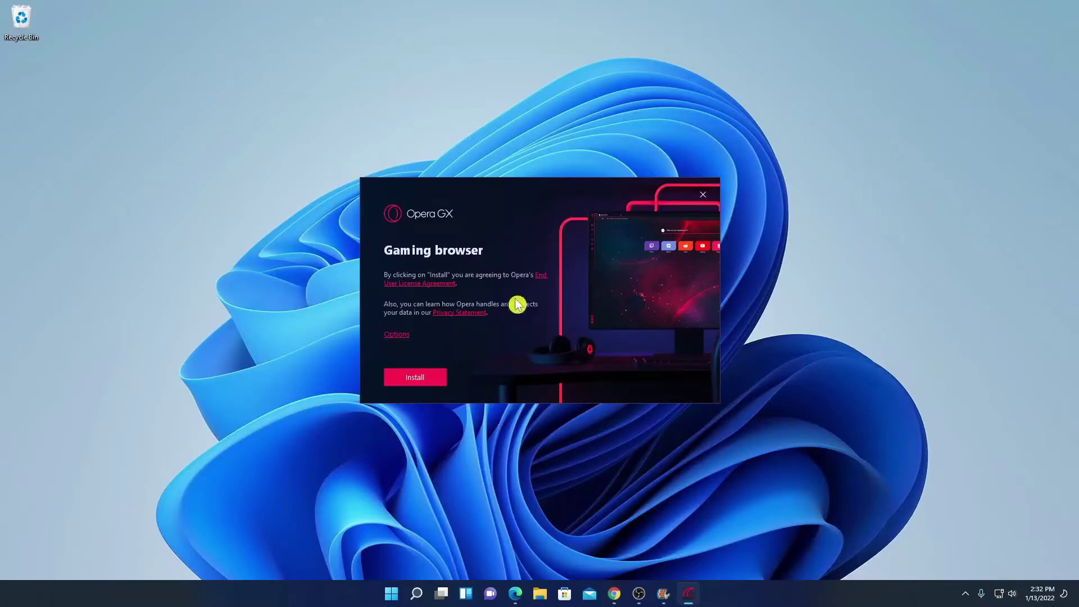
pyautogui.click(414, 381)
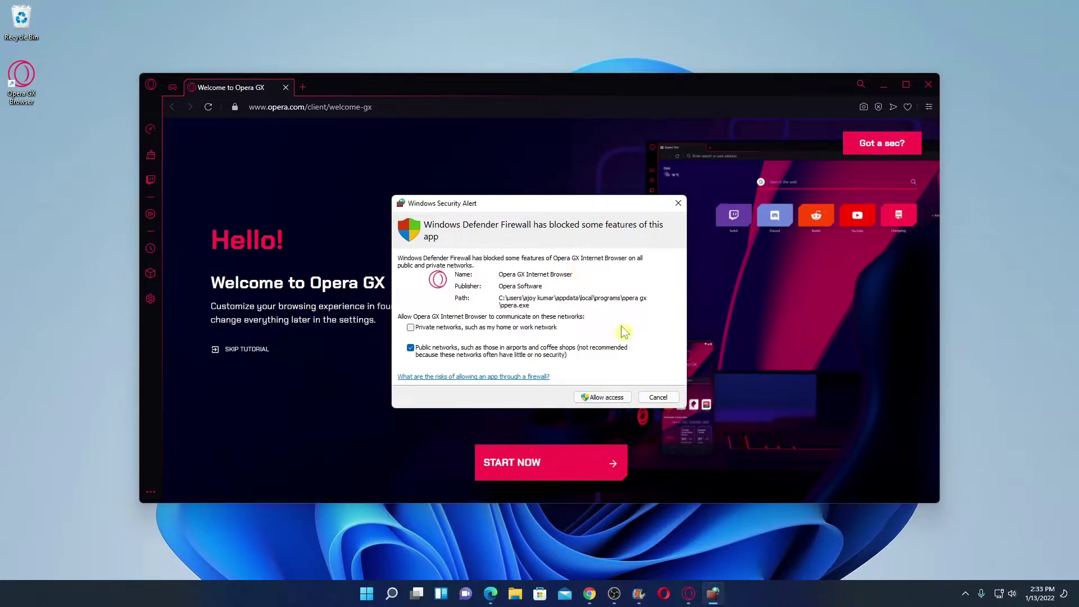
# - Allow Opera GX through the firewall and set the third custom space wallpaper in onboarding
pyautogui.click(611, 398)
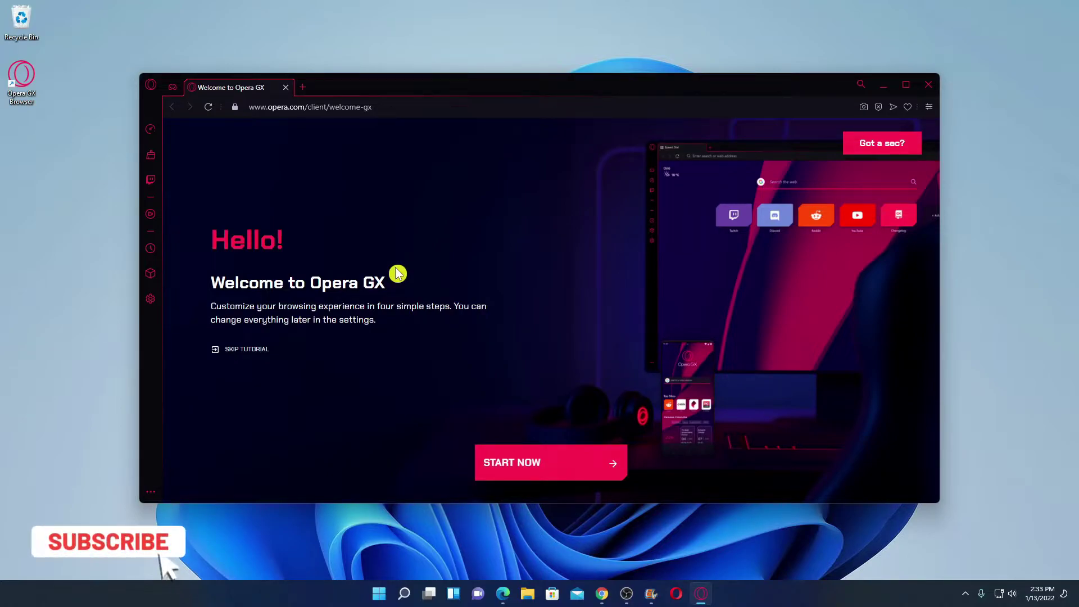
pyautogui.click(593, 467)
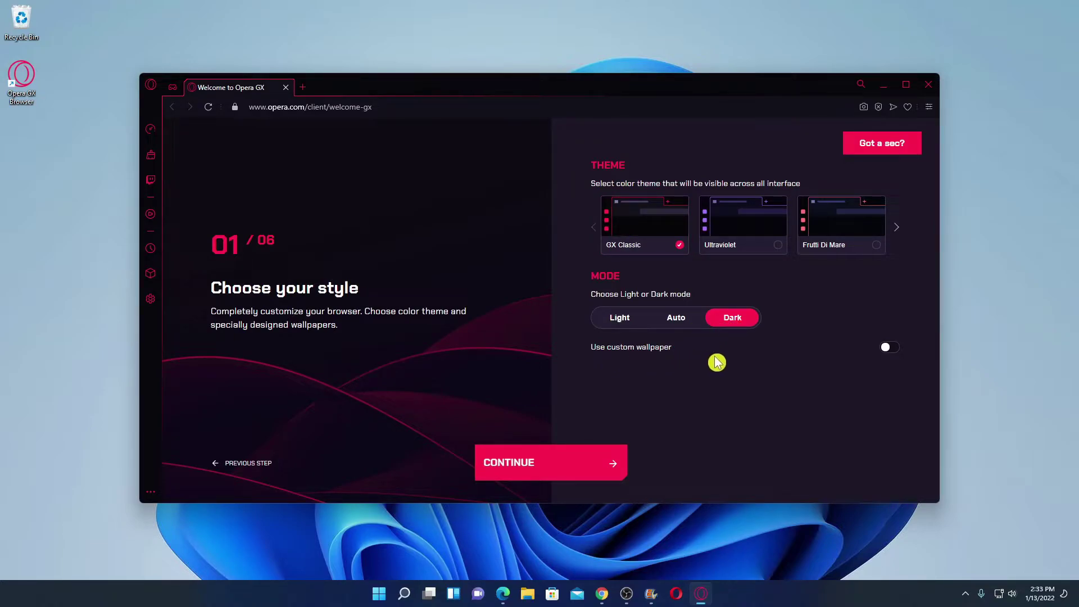
pyautogui.click(890, 352)
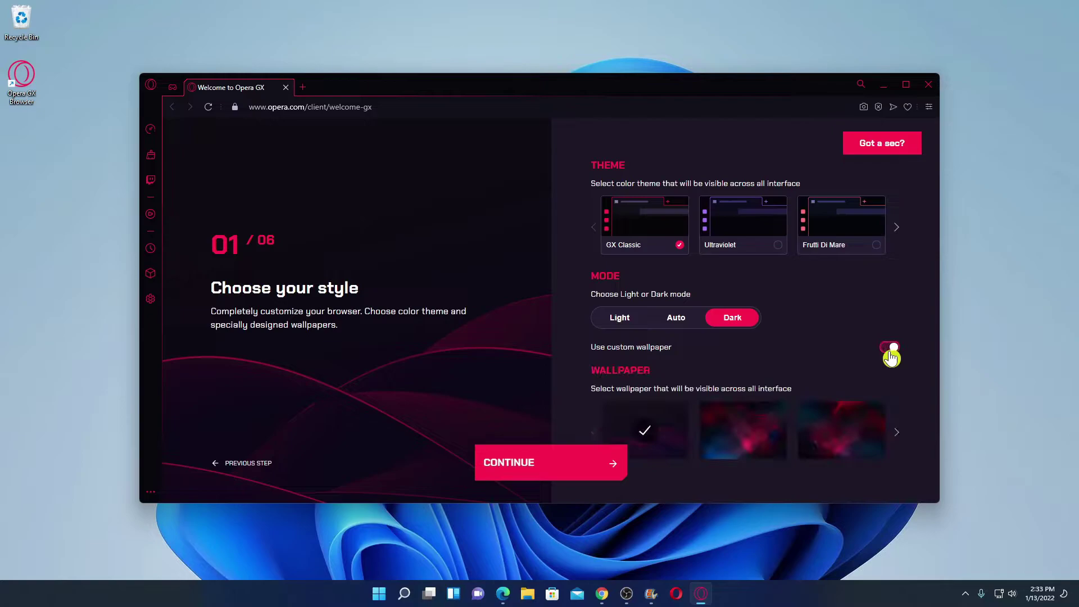
pyautogui.click(820, 436)
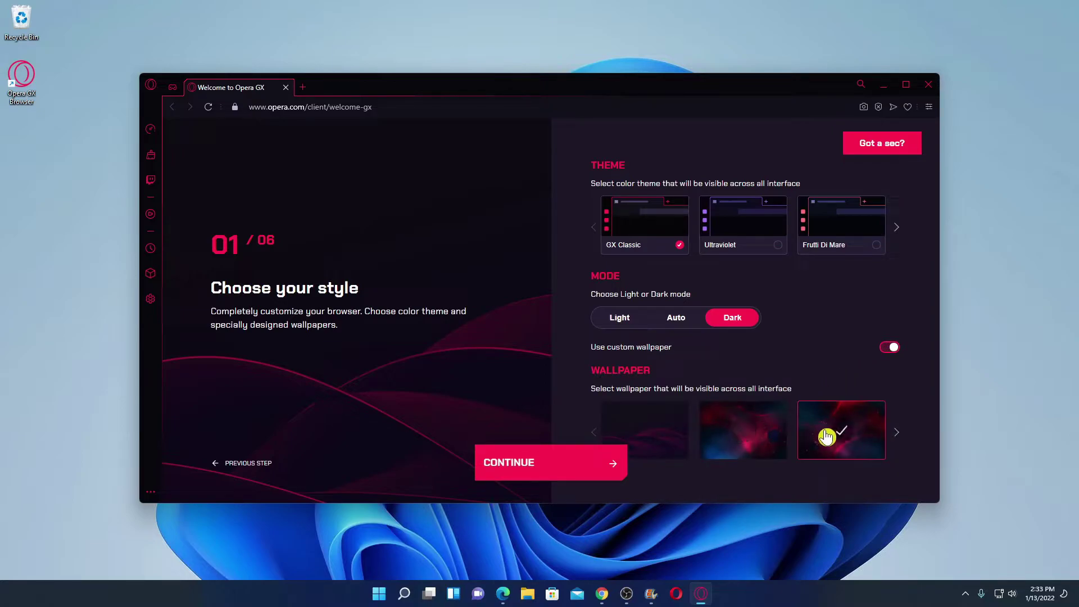
pyautogui.click(557, 473)
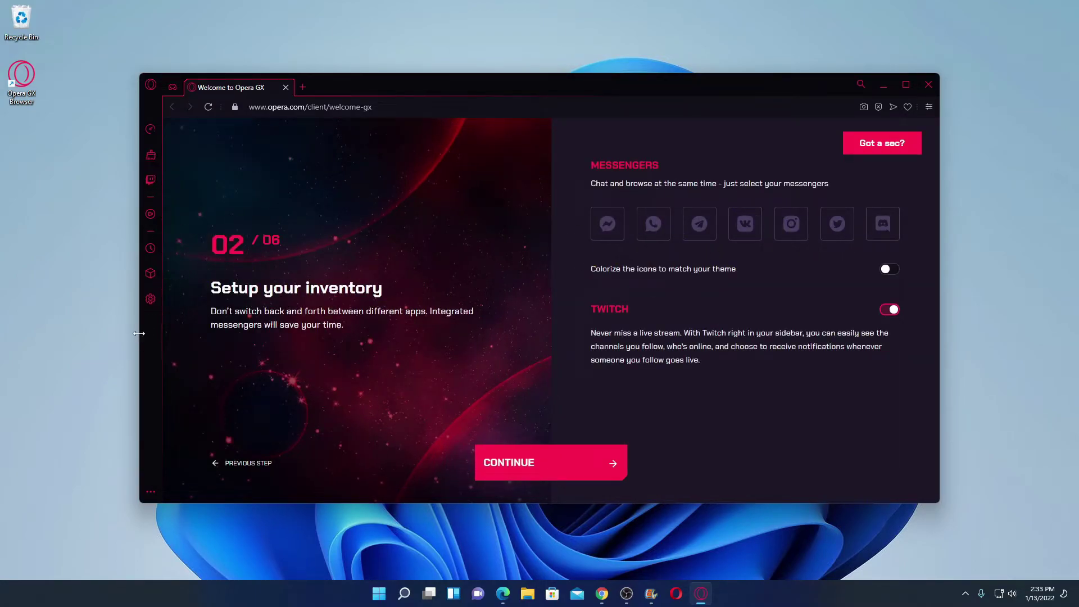
# - Add Discord, Twitter and VK to the sidebar messengers
pyautogui.click(877, 232)
pyautogui.click(849, 233)
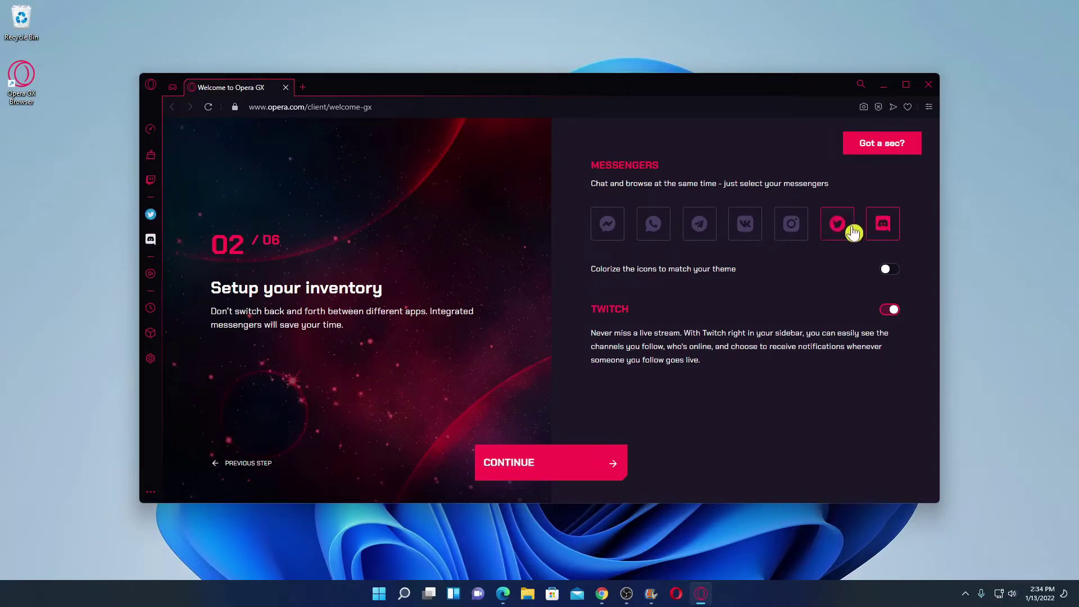
pyautogui.click(741, 228)
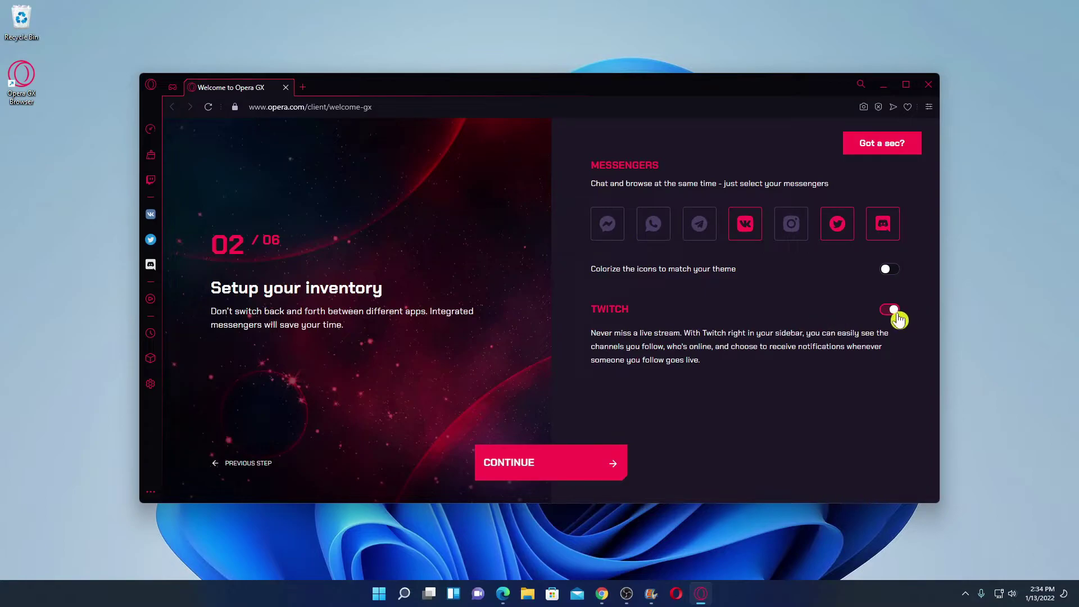
pyautogui.click(560, 475)
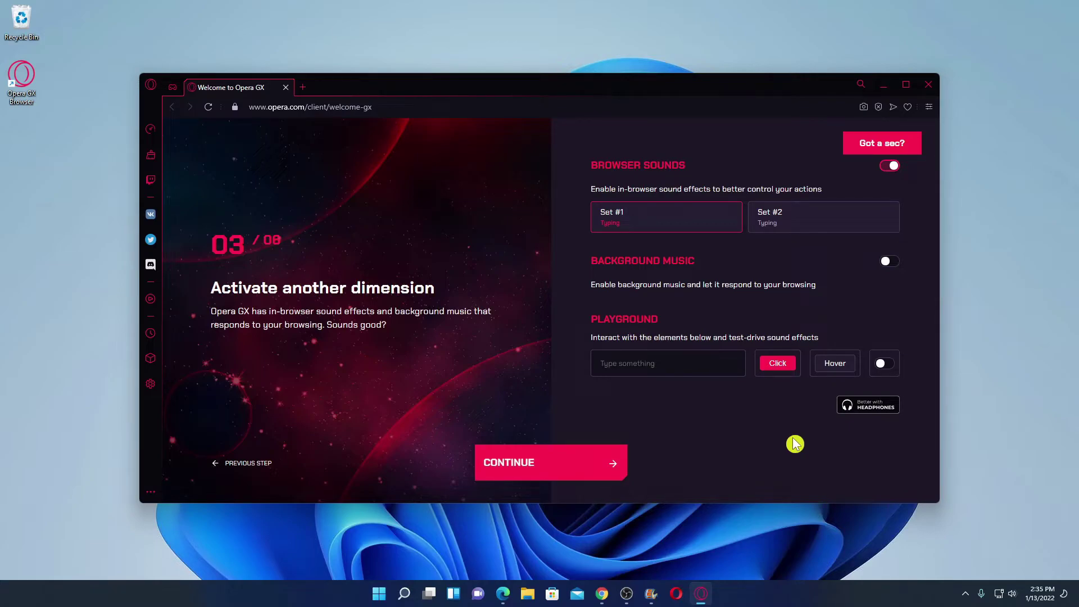
# - Turn on the AD BLOCKER and finish the remaining onboarding steps
pyautogui.click(555, 474)
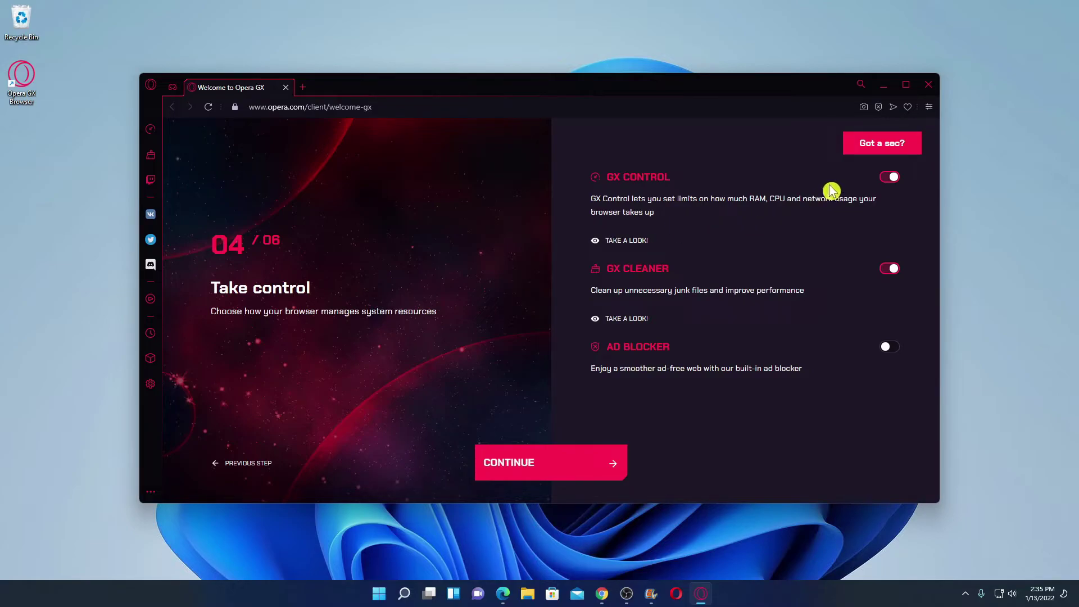
pyautogui.click(892, 354)
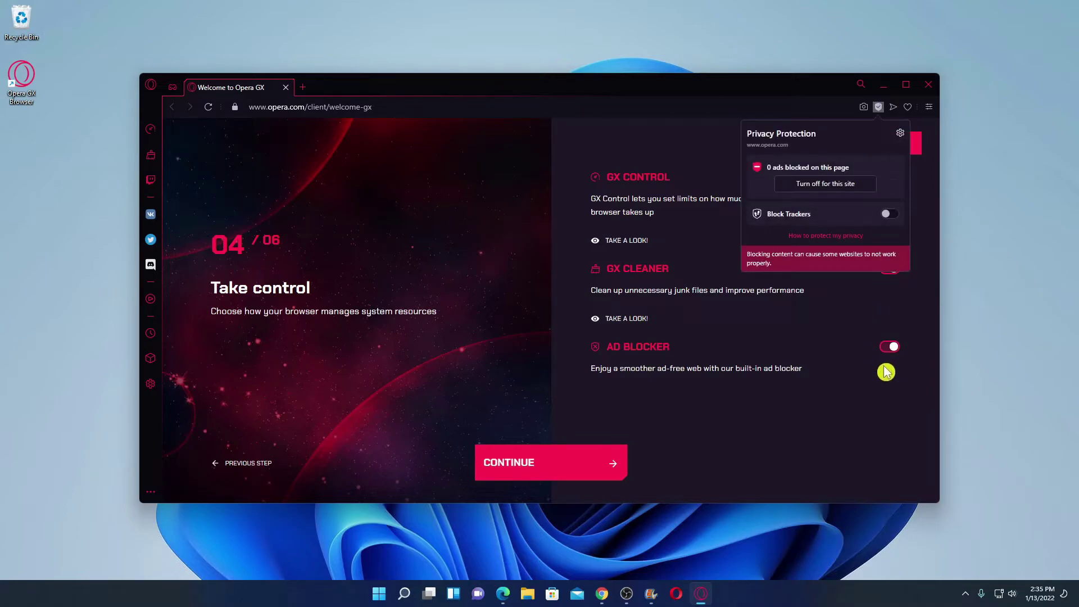
pyautogui.click(596, 468)
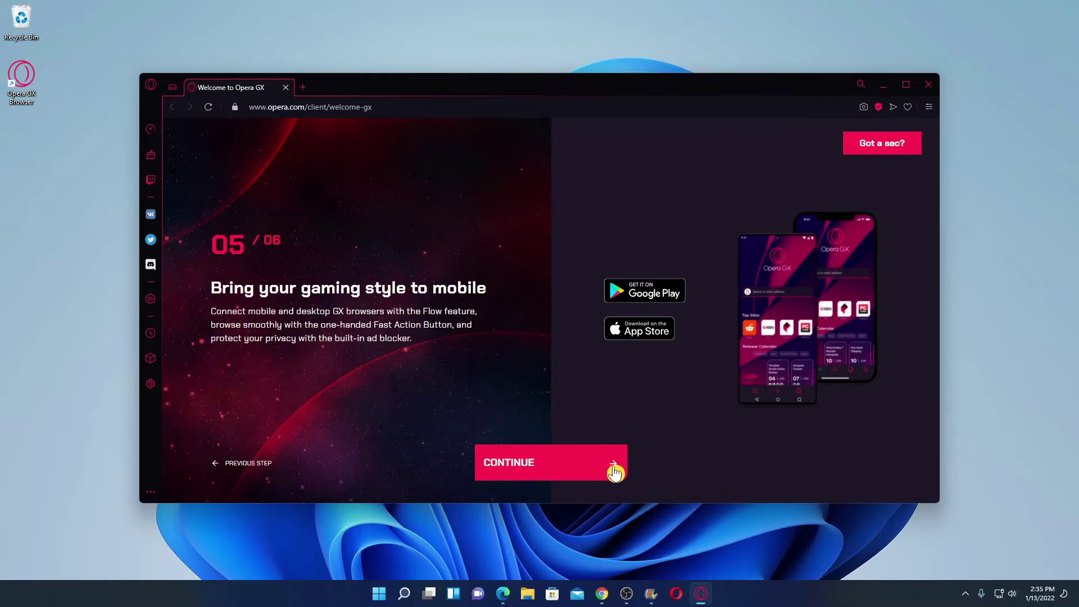
pyautogui.click(616, 471)
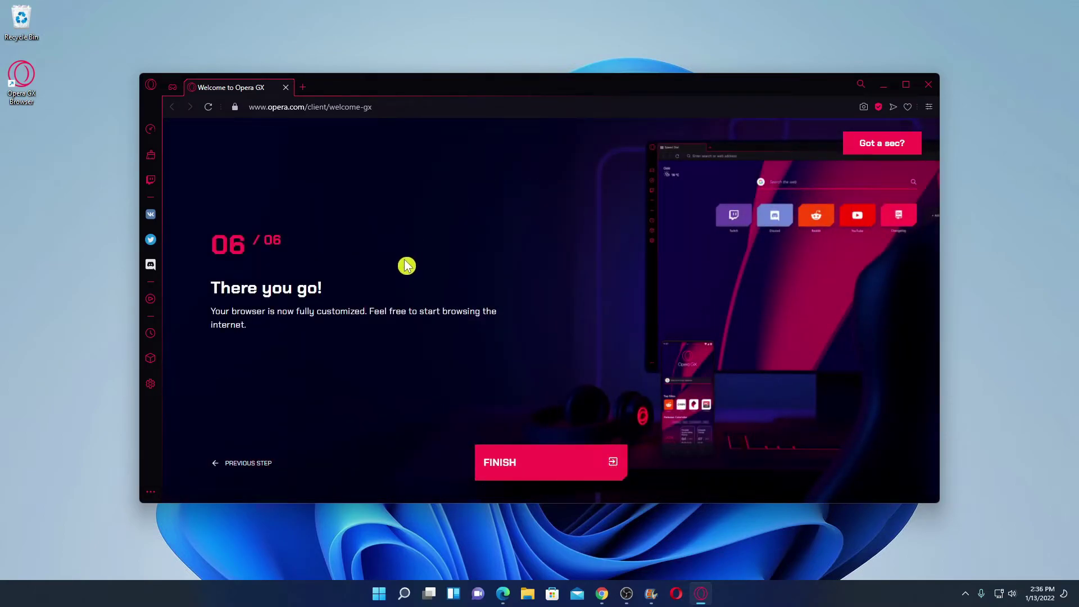
pyautogui.click(578, 466)
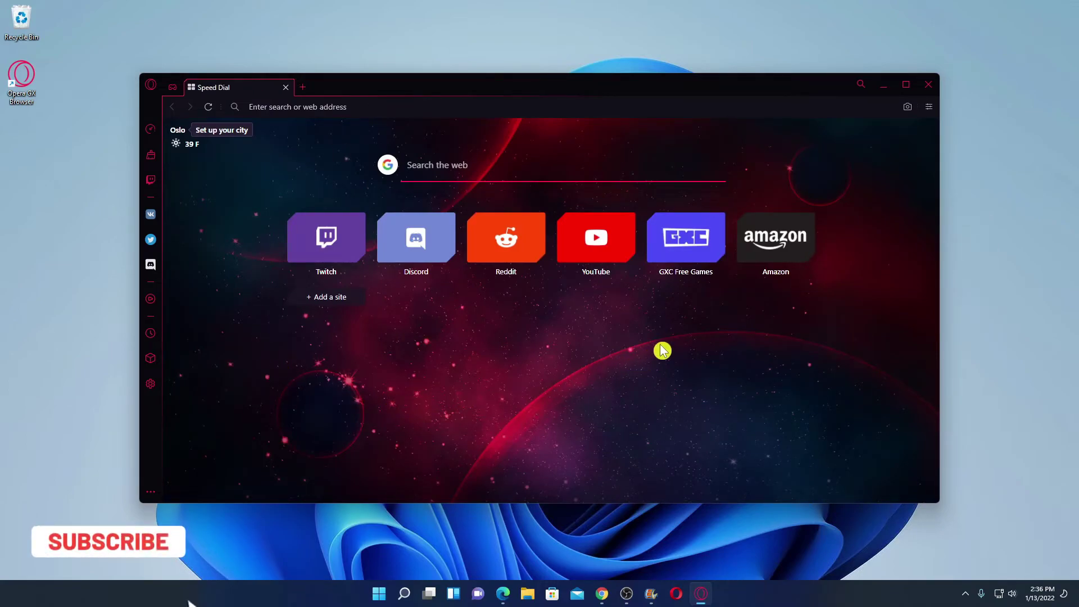
# - Maximize the window and set GX Control's Hot Tabs Killer to RAM
pyautogui.click(905, 87)
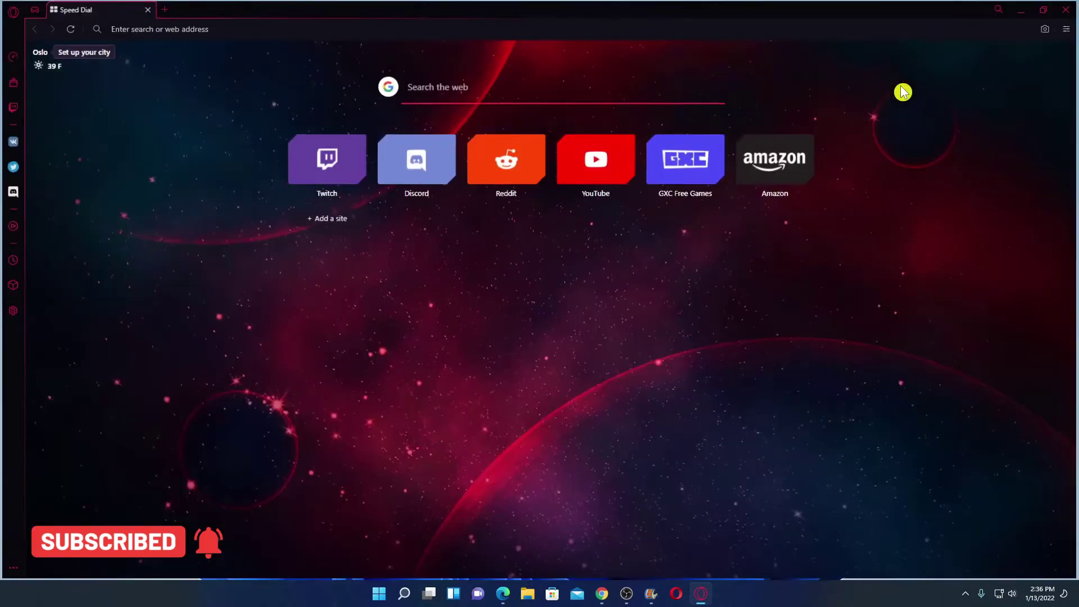
pyautogui.click(11, 65)
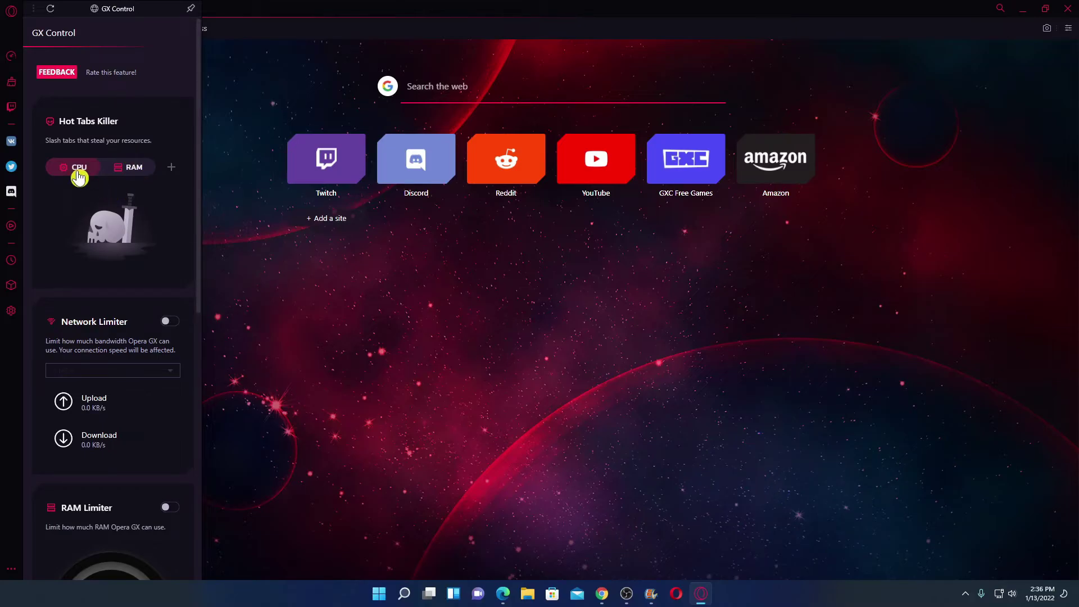
pyautogui.click(127, 170)
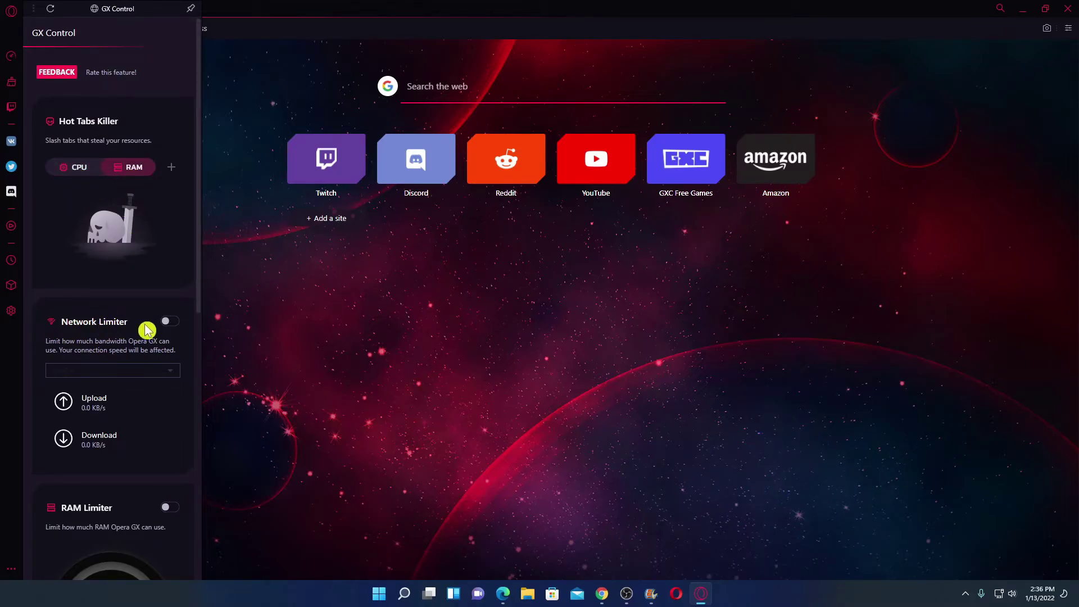
# - Enable the Network, RAM (16.00 GB) and CPU (100%) limiters
pyautogui.click(166, 324)
pyautogui.scroll(-5, 126, 253)
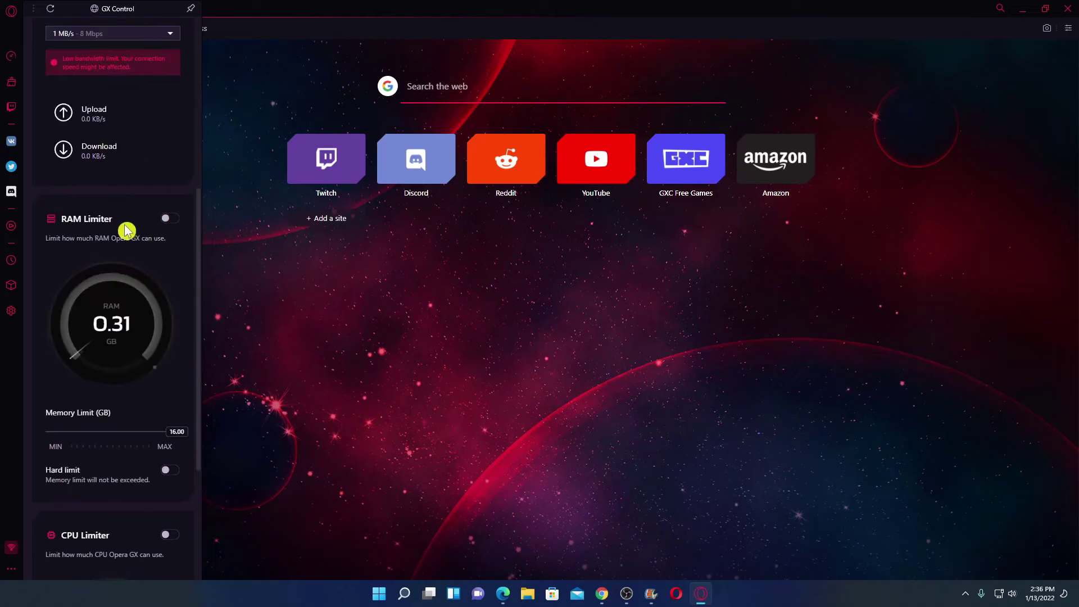
pyautogui.click(166, 220)
pyautogui.scroll(-4, 135, 270)
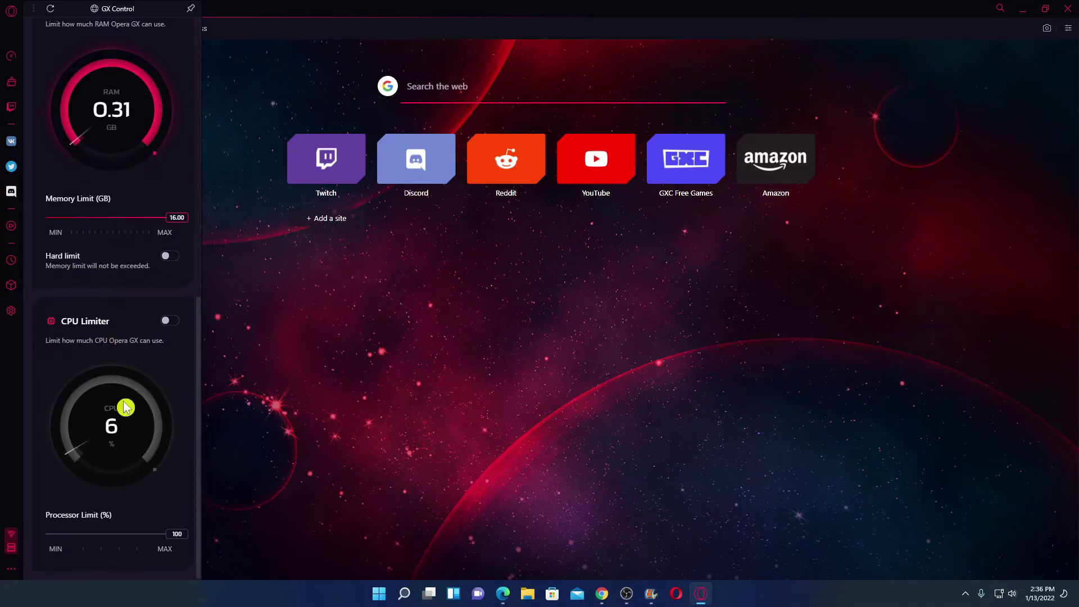
pyautogui.click(170, 322)
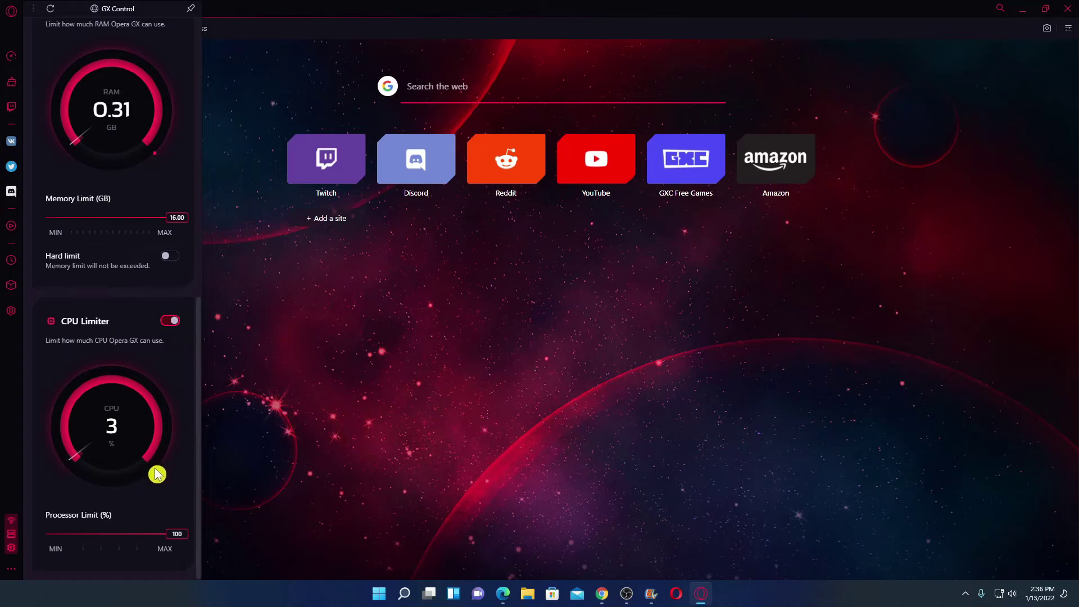
pyautogui.moveTo(177, 534)
pyautogui.mouseDown()
pyautogui.moveTo(84, 540)
pyautogui.moveTo(182, 542)
pyautogui.mouseUp()
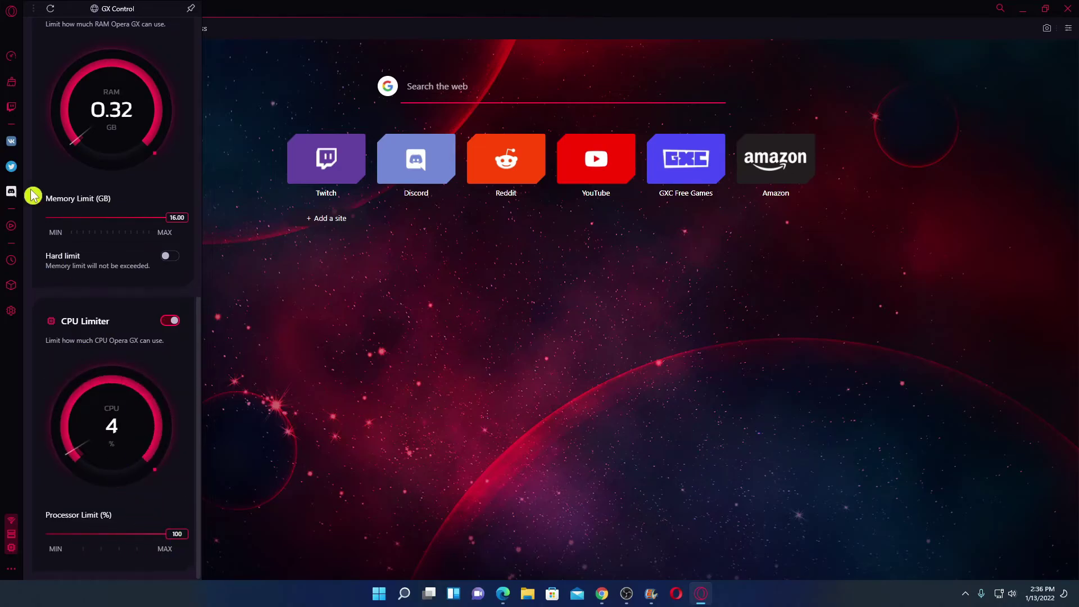
# - Run GX Cleaner, view the Twitch panel, then open Opera GX Settings
pyautogui.click(11, 87)
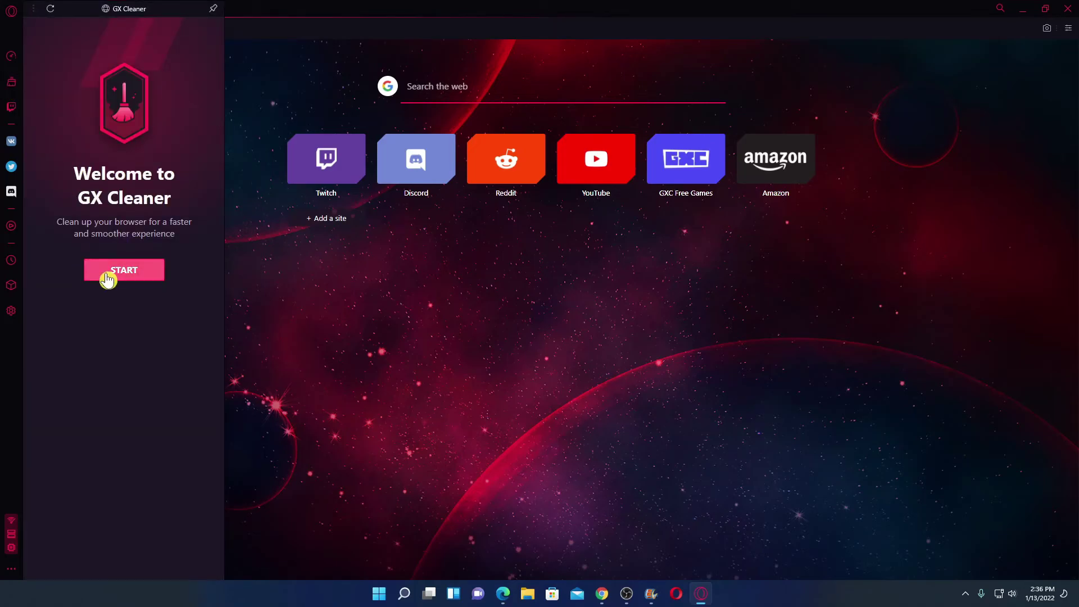
pyautogui.click(108, 276)
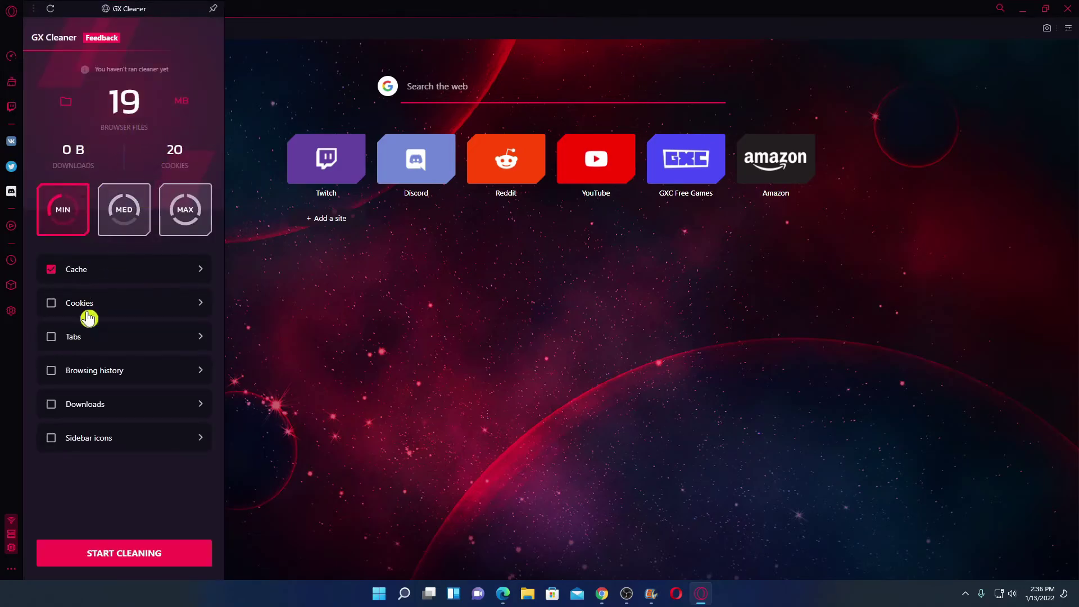
pyautogui.click(13, 110)
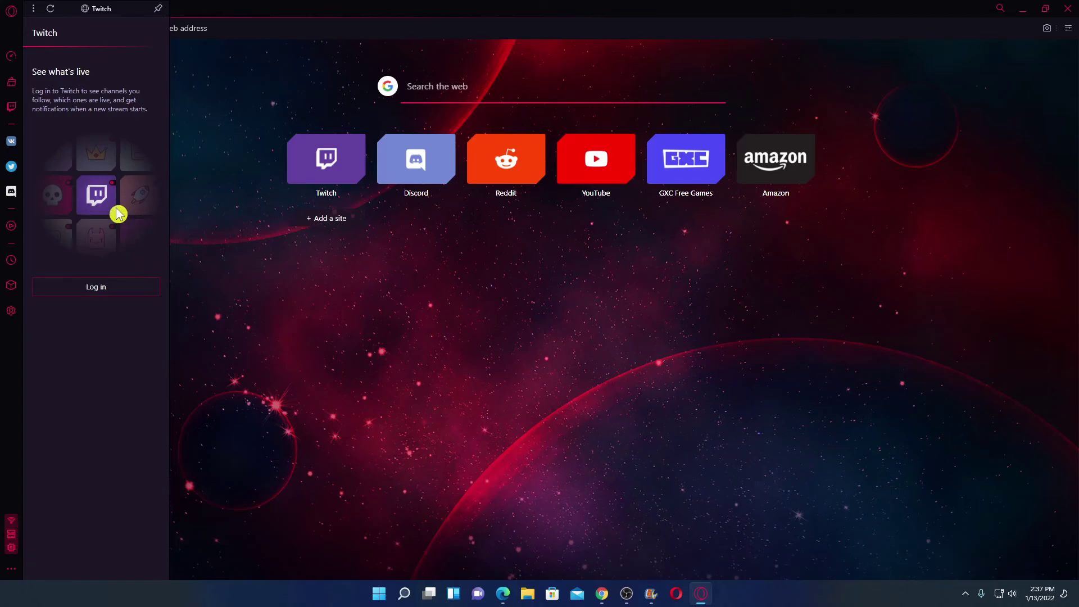
pyautogui.click(16, 316)
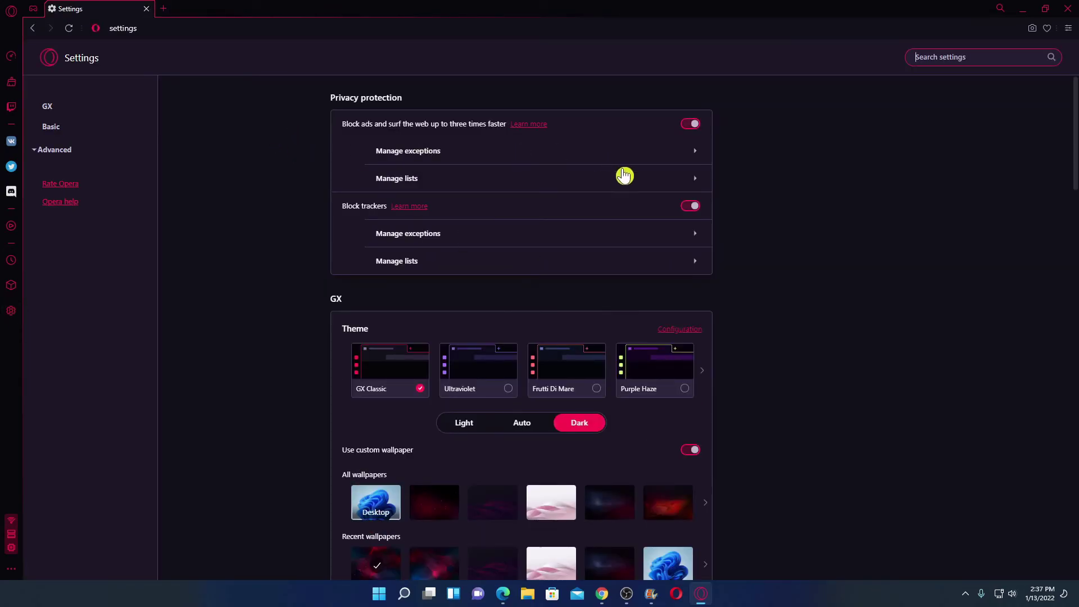